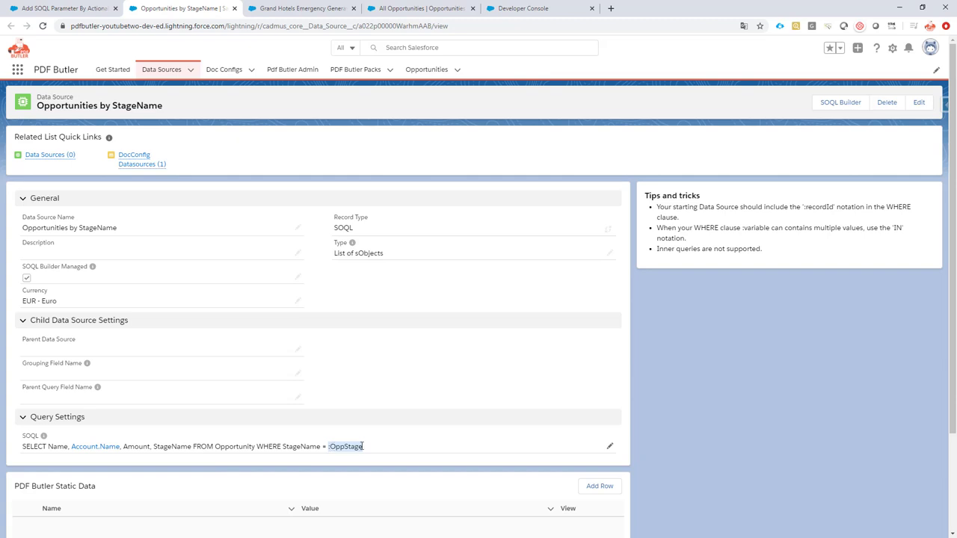
- Bring up the Grand Hotels Emergency Generators opportunity with its preview listing every opportunity
click(294, 8)
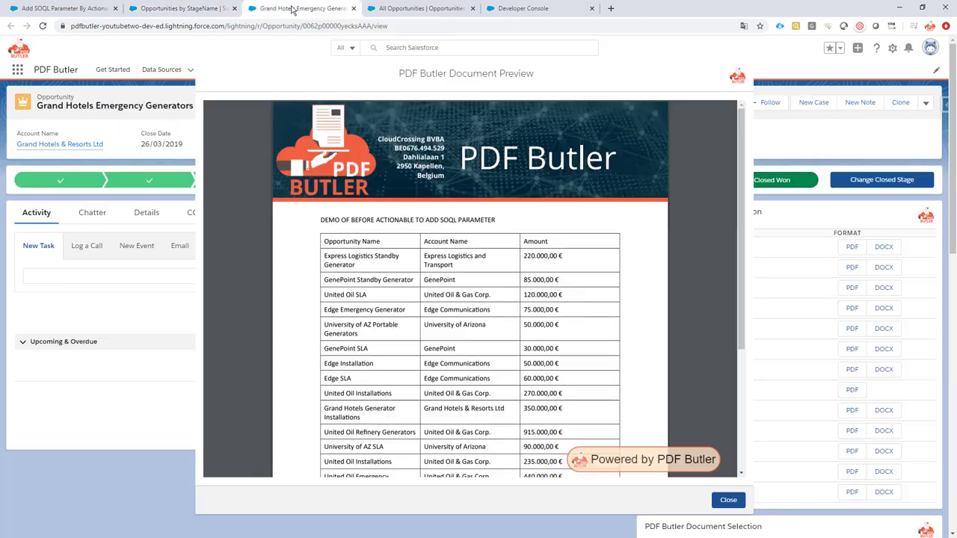
- Close the preview, mark the Closed Won rows in All Opportunities, and return to the Word template
click(728, 500)
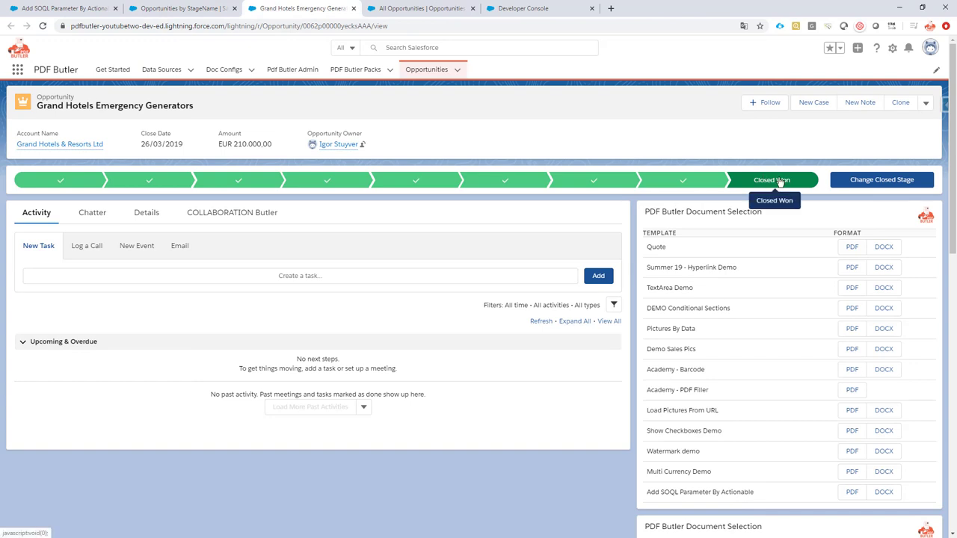
click(410, 8)
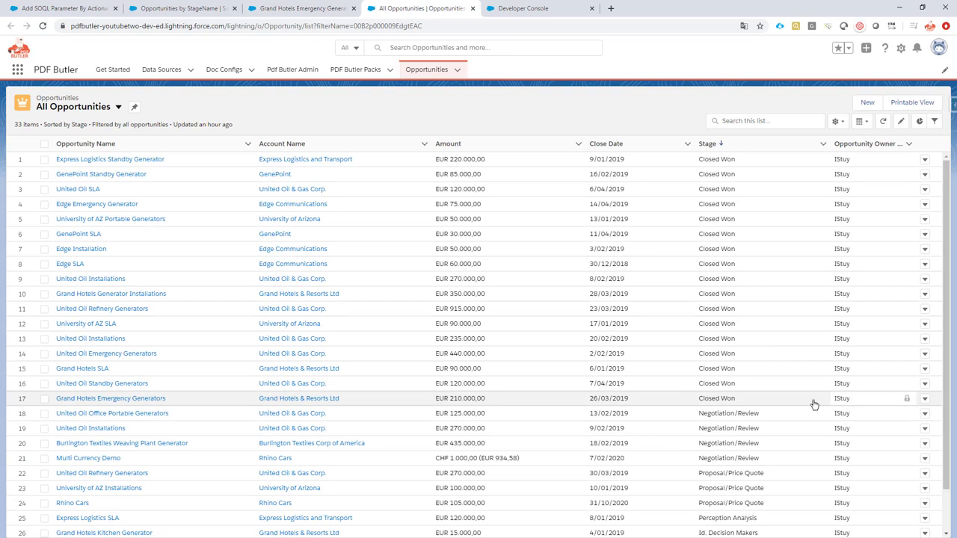
drag(812, 402, 28, 166)
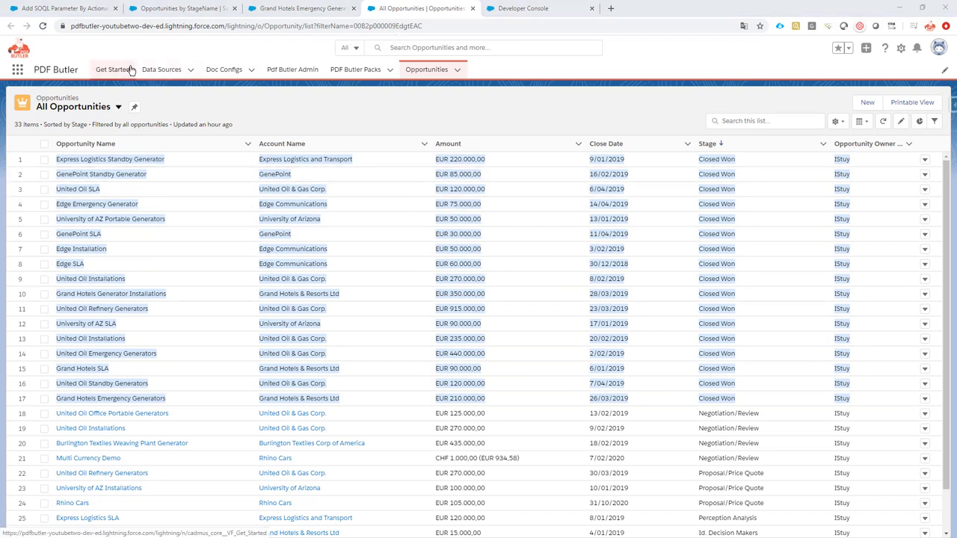
key(alt+Tab)
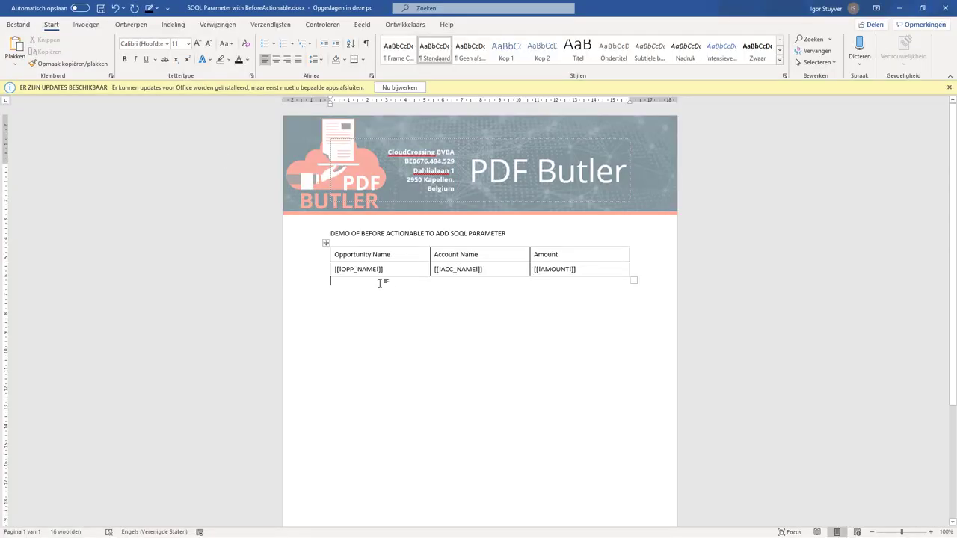
- Highlight the template's header row and its [[!OPP_NAME]], [[!ACC_NAME]], [[!AMOUNT]] row, then deselect
click(305, 261)
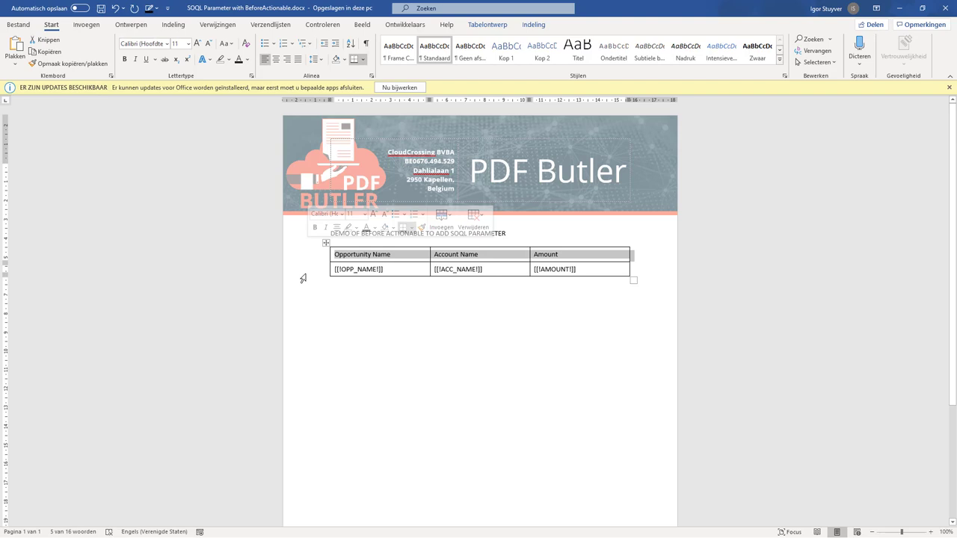
click(305, 273)
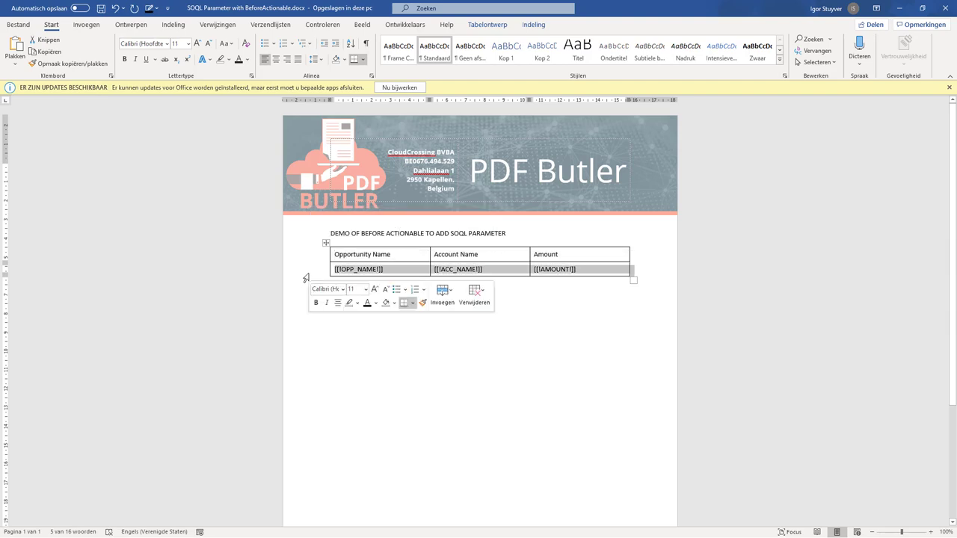
click(406, 263)
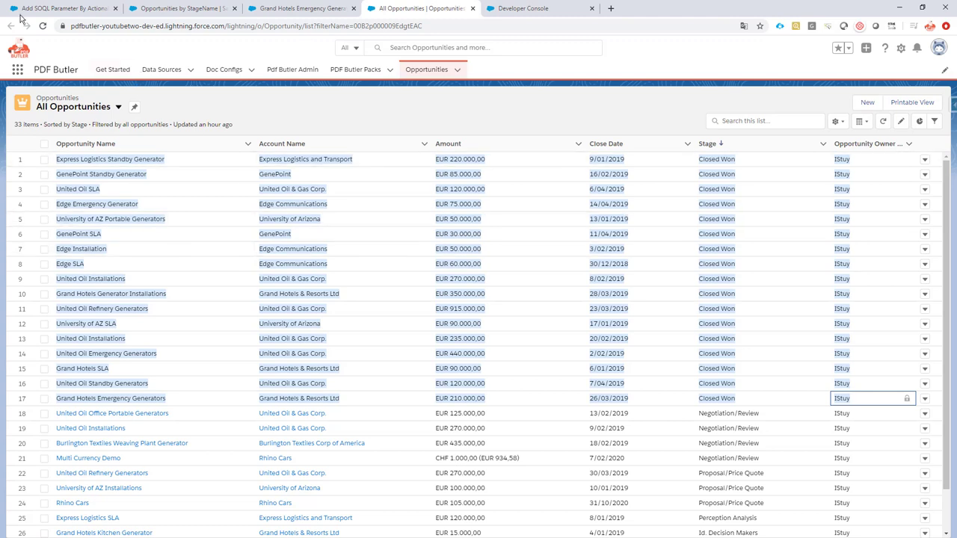
- Inspect the doc config's Opportunities by StageName data source, then show its Actionables (1) list
click(34, 13)
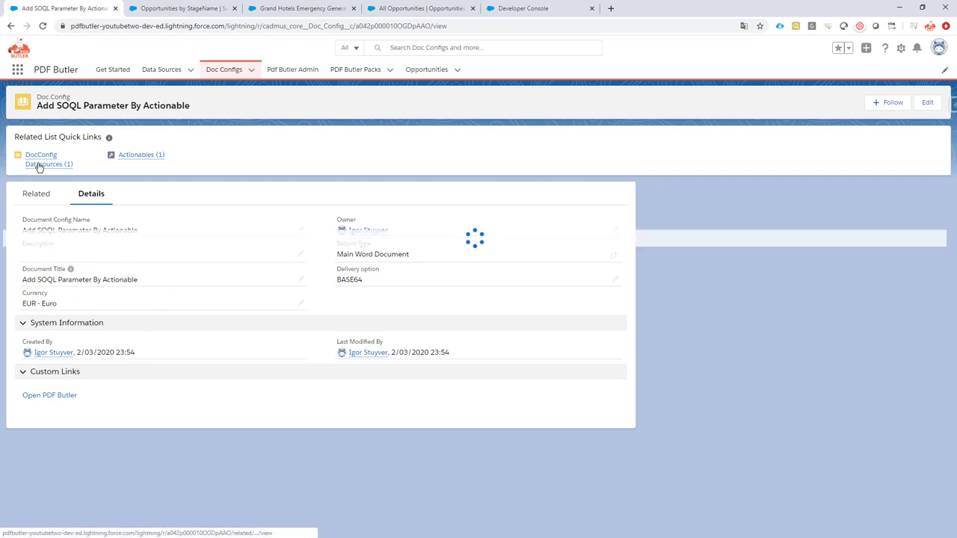
mouse_move(37, 166)
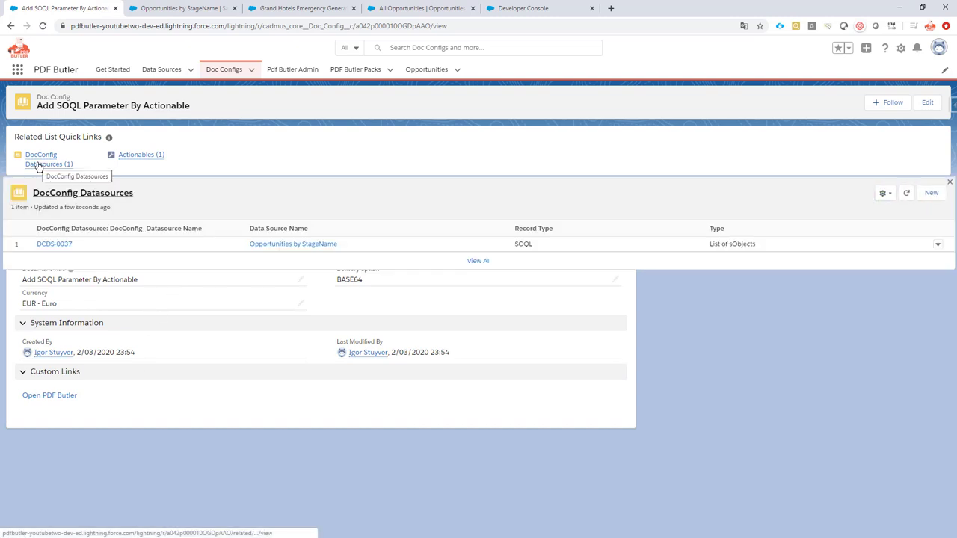
click(284, 245)
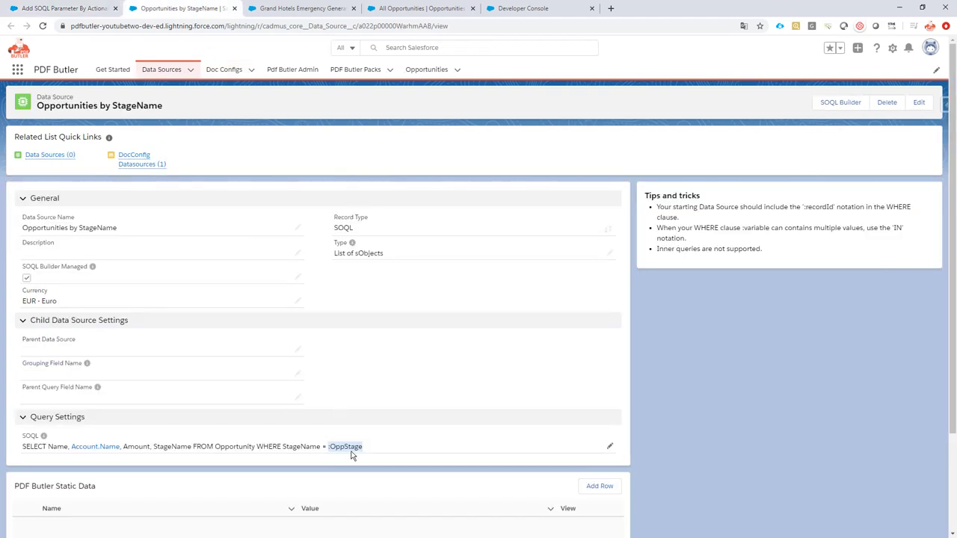
click(72, 9)
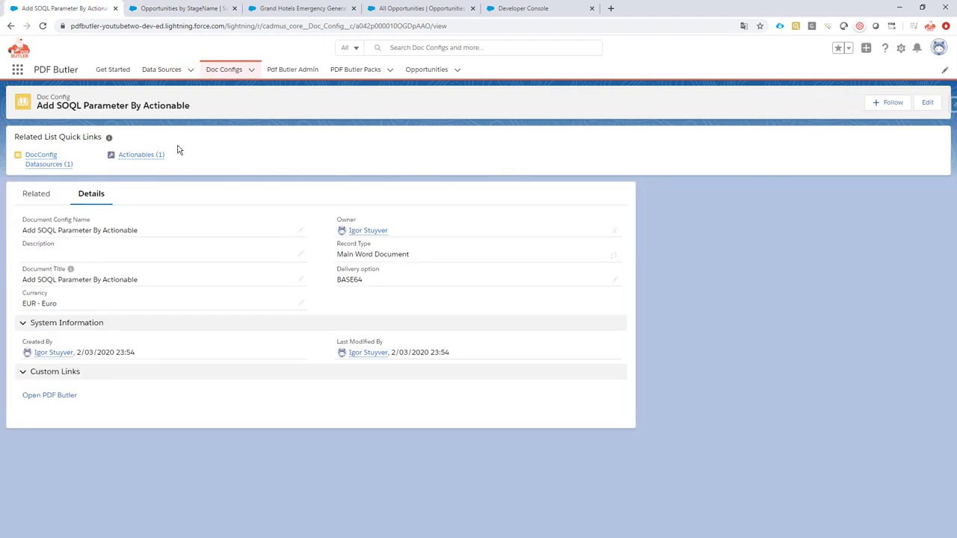
mouse_move(152, 160)
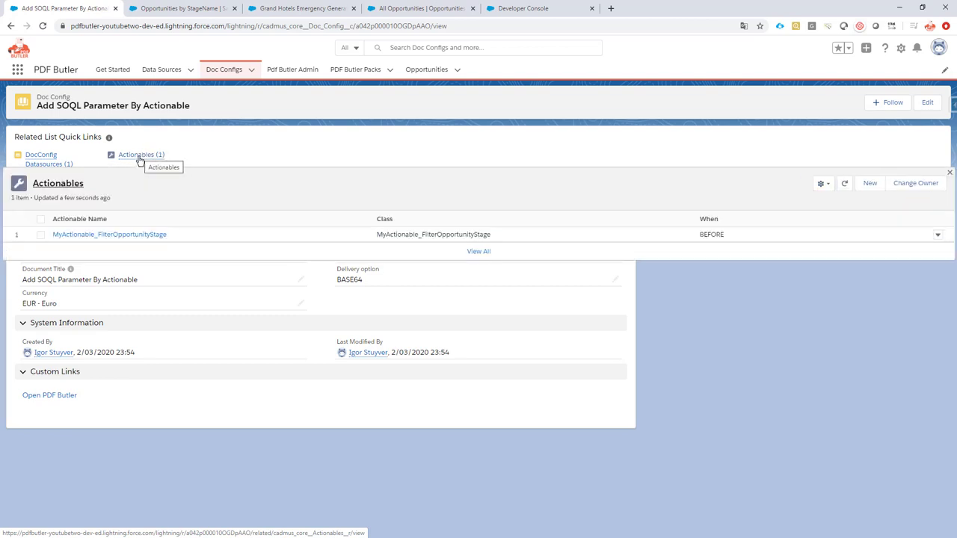
- Open MyActionable_FilterOpportunityStage and highlight its Class, BEFORE timing and Doc Config values
click(143, 235)
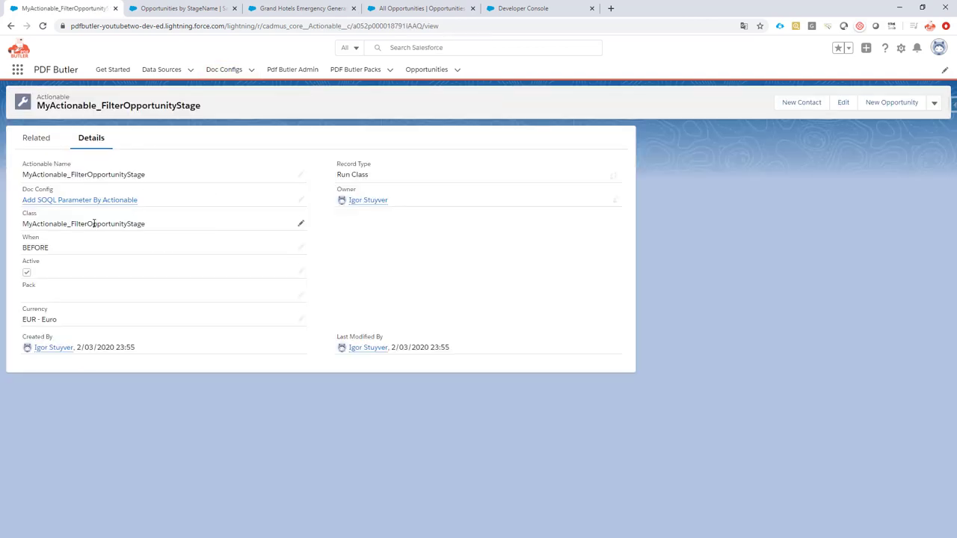
drag(24, 224, 135, 225)
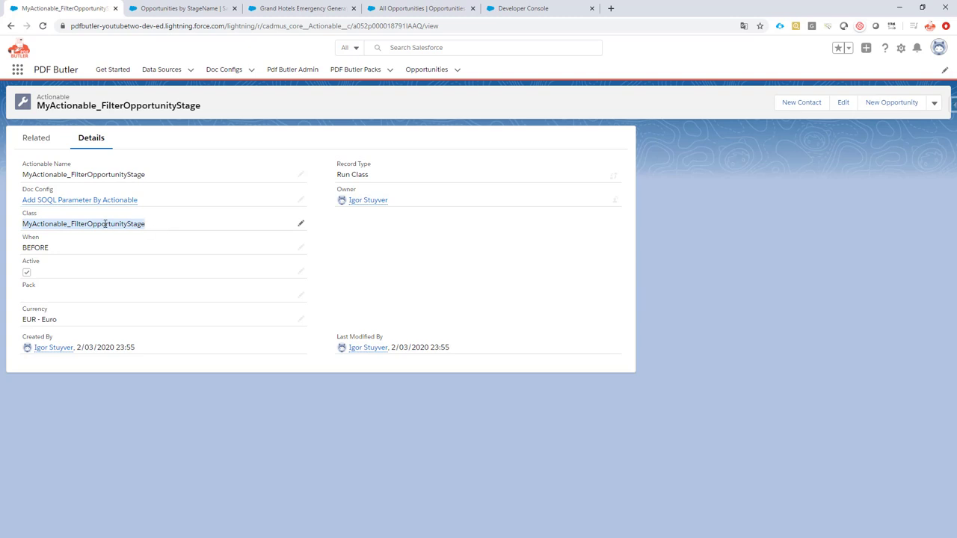
click(25, 247)
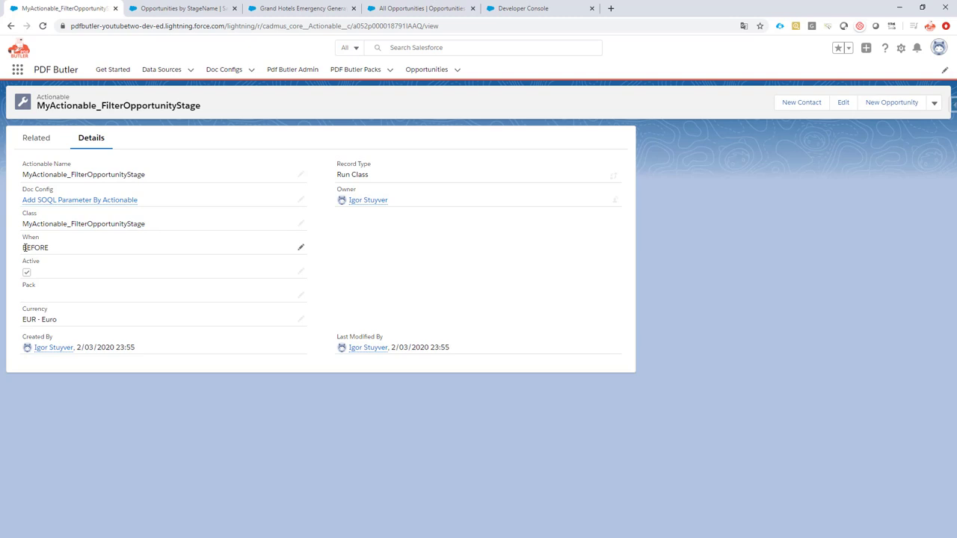
drag(46, 247, 23, 247)
click(24, 247)
drag(24, 189, 164, 204)
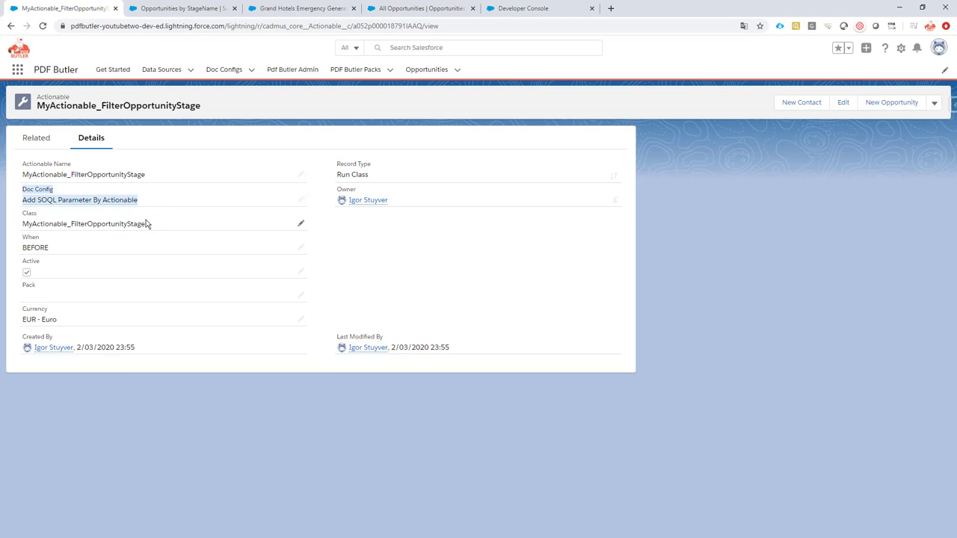
- Select the full MyActionable_FilterOpportunityStage class name, then move to the Developer Console
double_click(22, 224)
drag(146, 224, 21, 224)
click(19, 228)
double_click(24, 224)
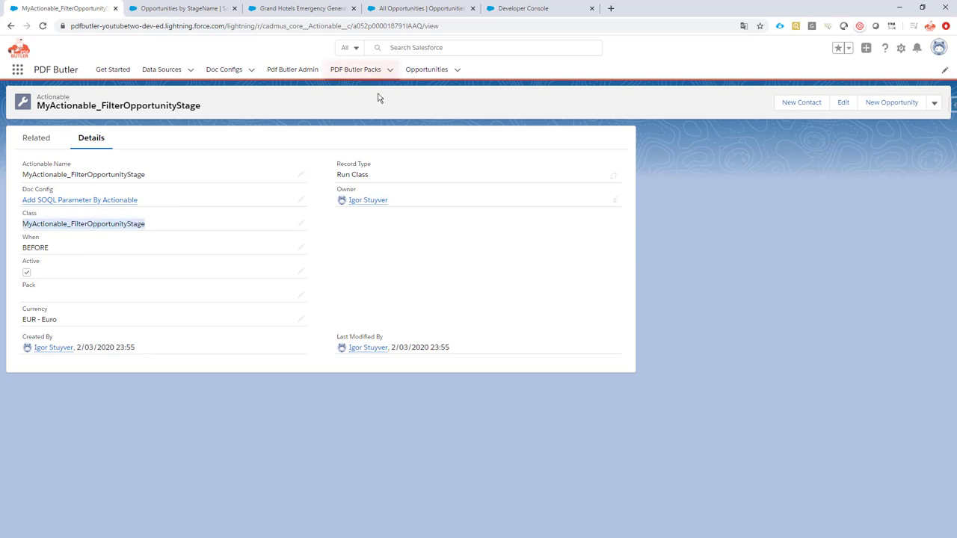
click(536, 10)
click(458, 311)
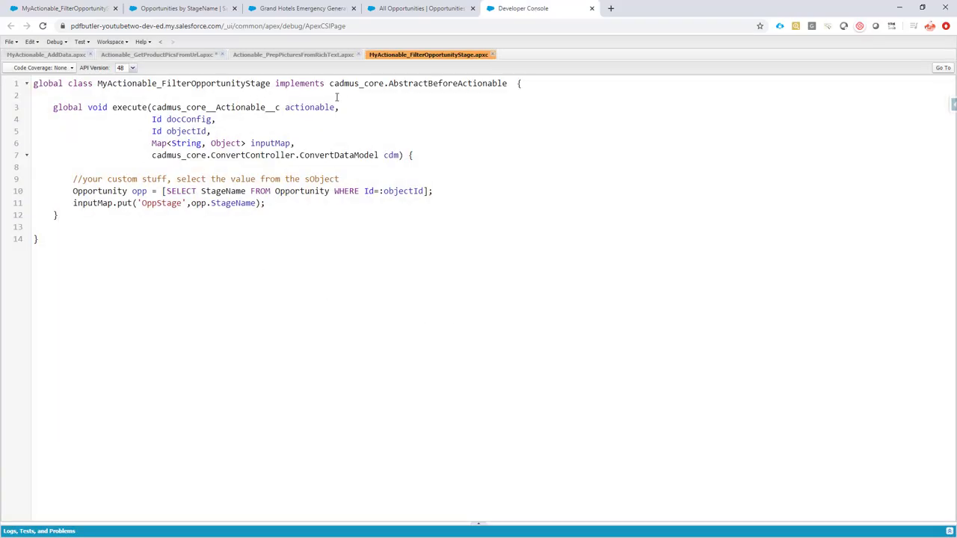
double_click(414, 83)
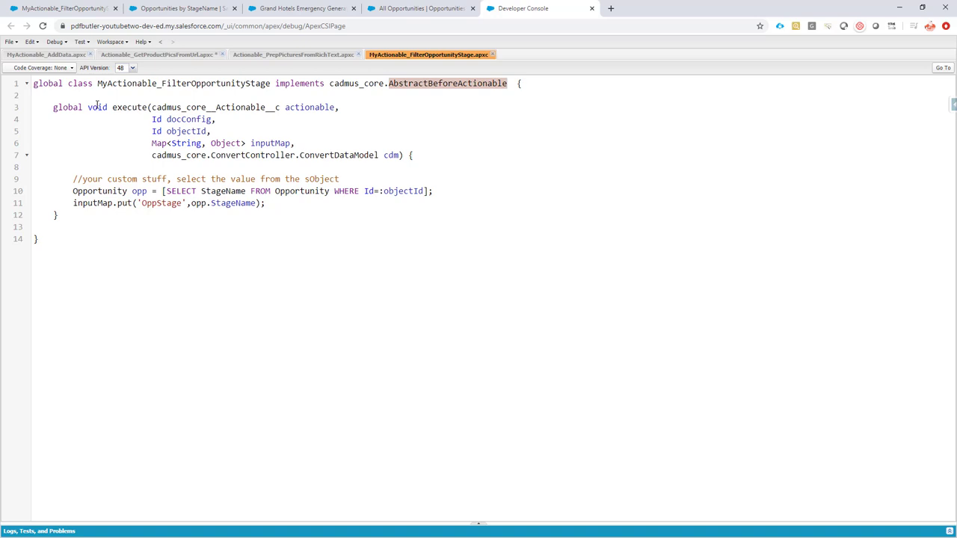
drag(98, 95, 434, 156)
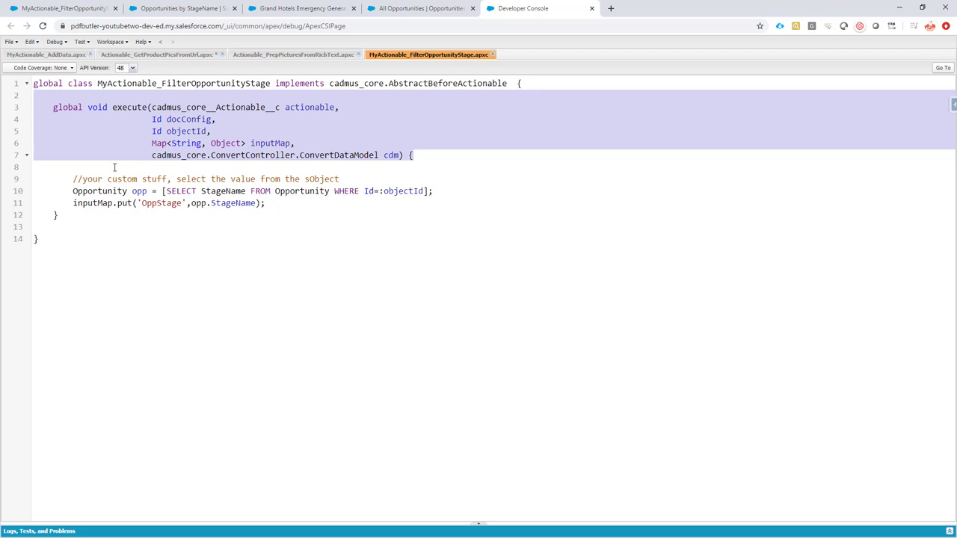
drag(451, 181, 448, 189)
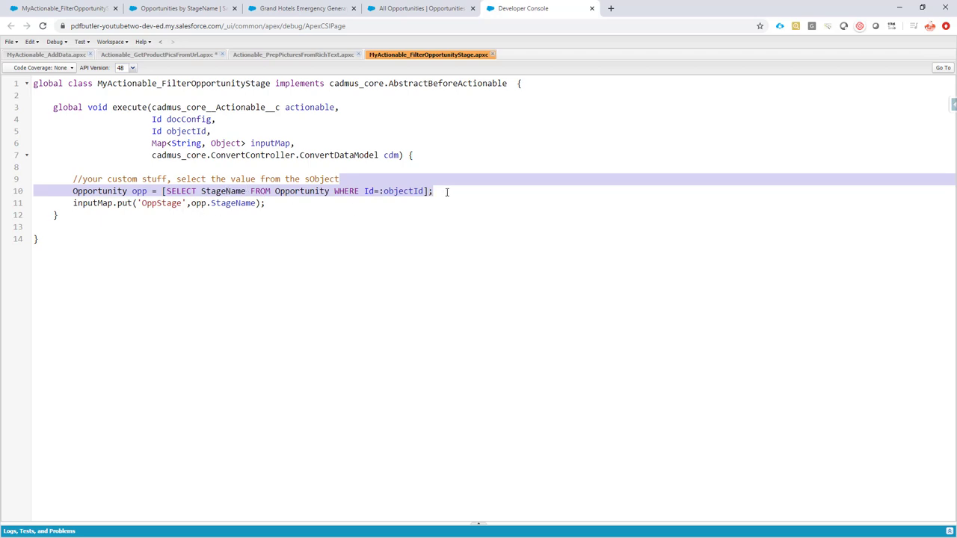
drag(447, 192, 442, 202)
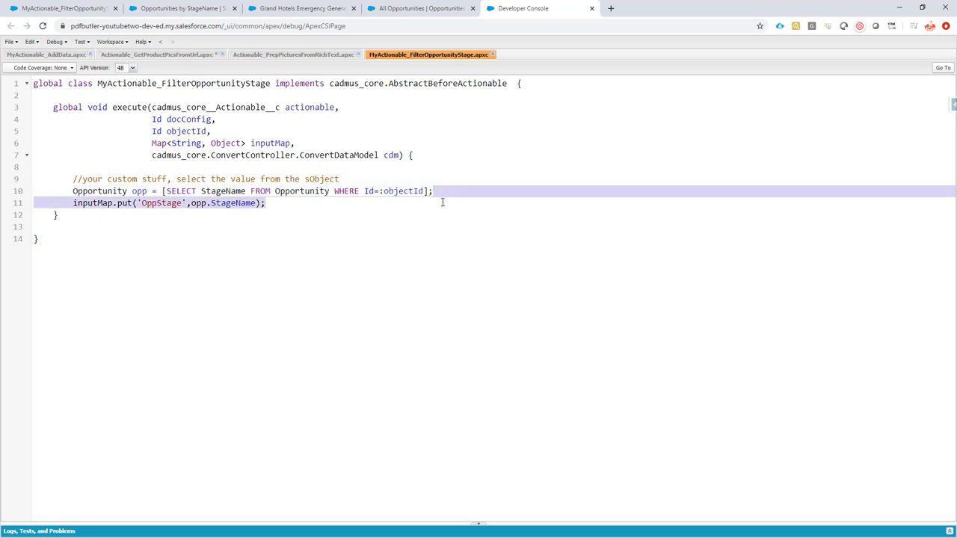
double_click(157, 203)
drag(193, 203, 256, 202)
double_click(93, 202)
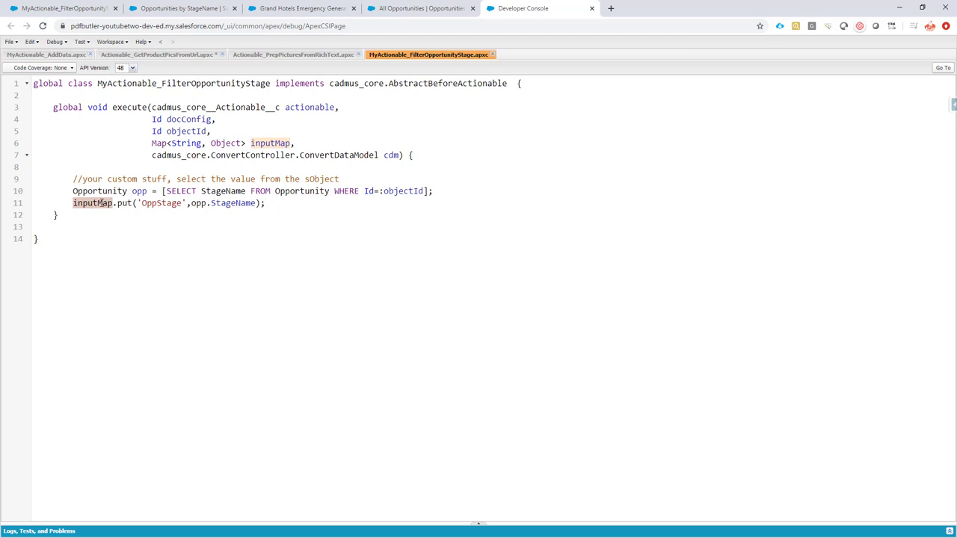
double_click(154, 202)
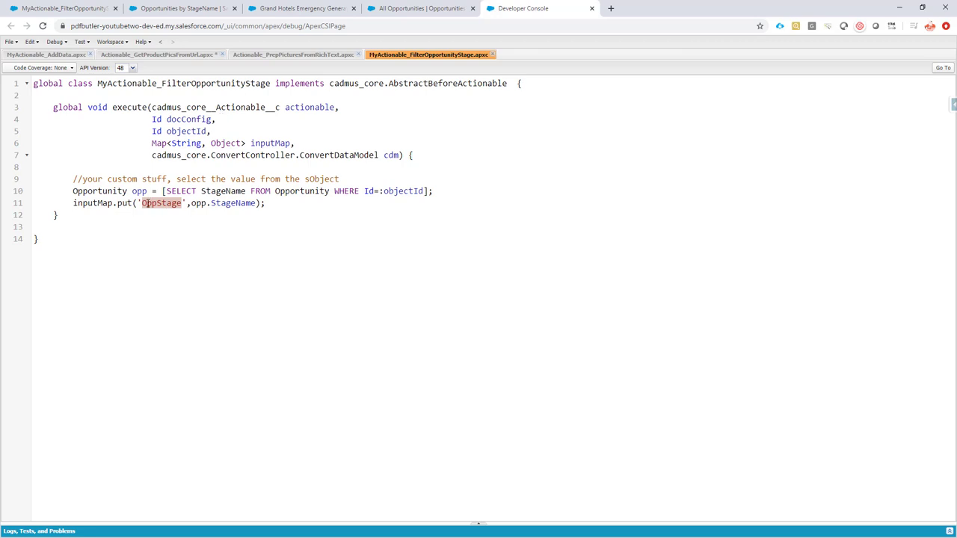
- Generate the Add SOQL Parameter By Actionable PDF for Grand Hotels Emergency Generators
click(177, 9)
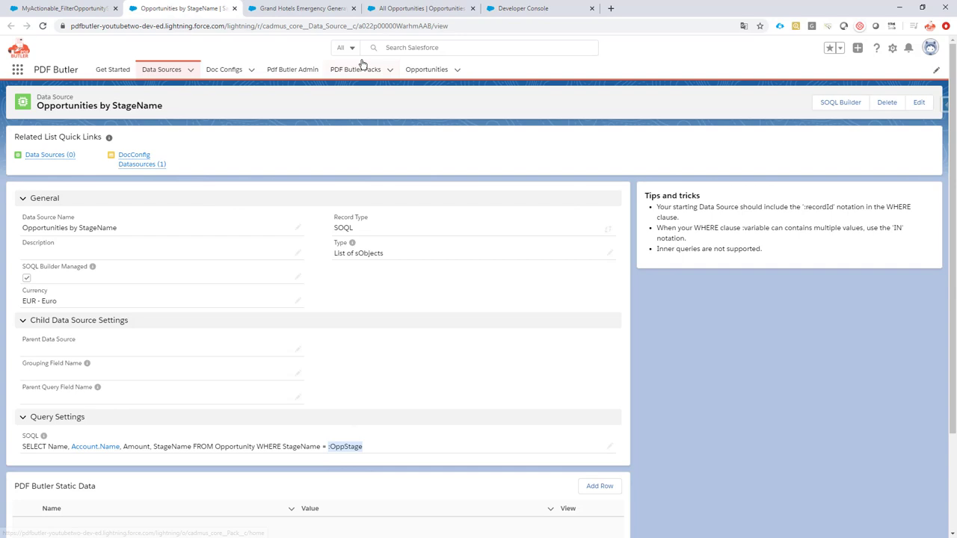
click(401, 9)
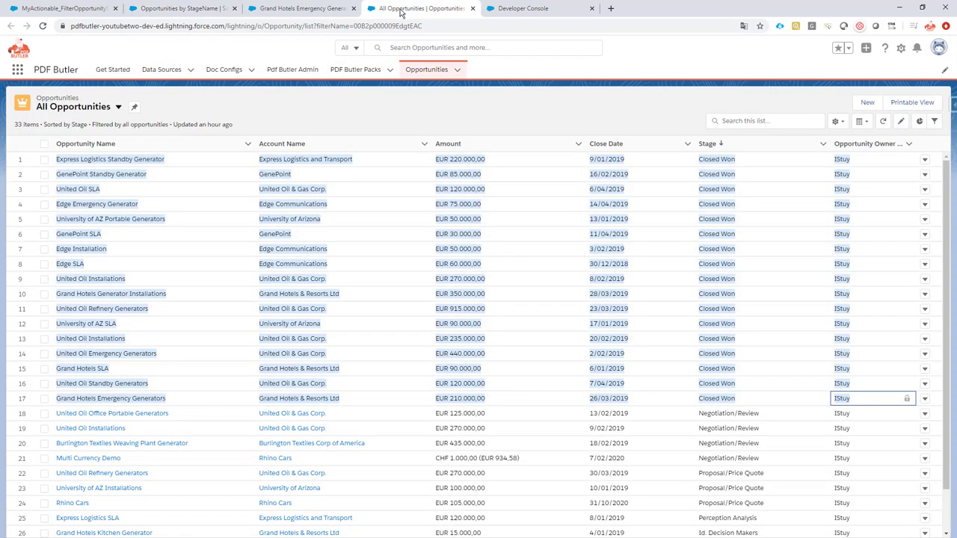
click(308, 9)
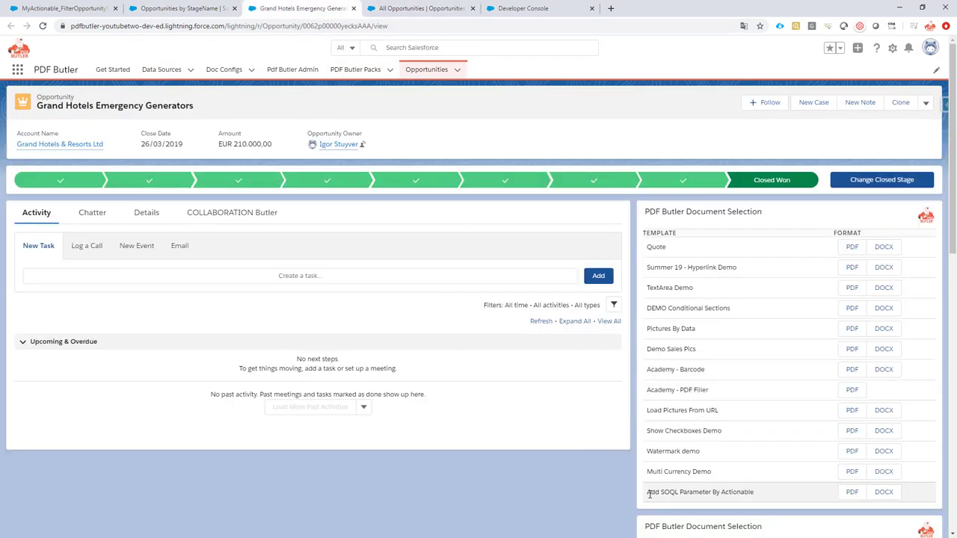
drag(648, 493, 772, 497)
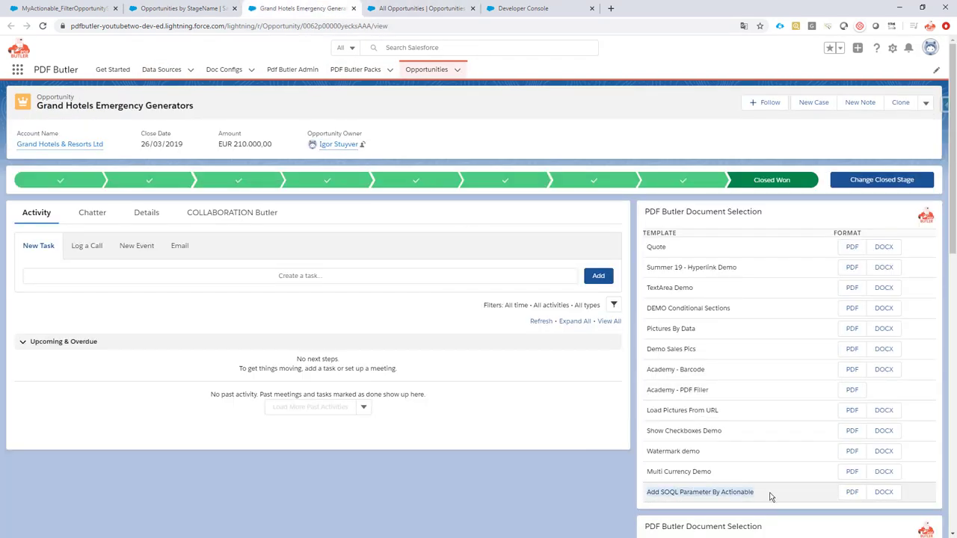
click(852, 493)
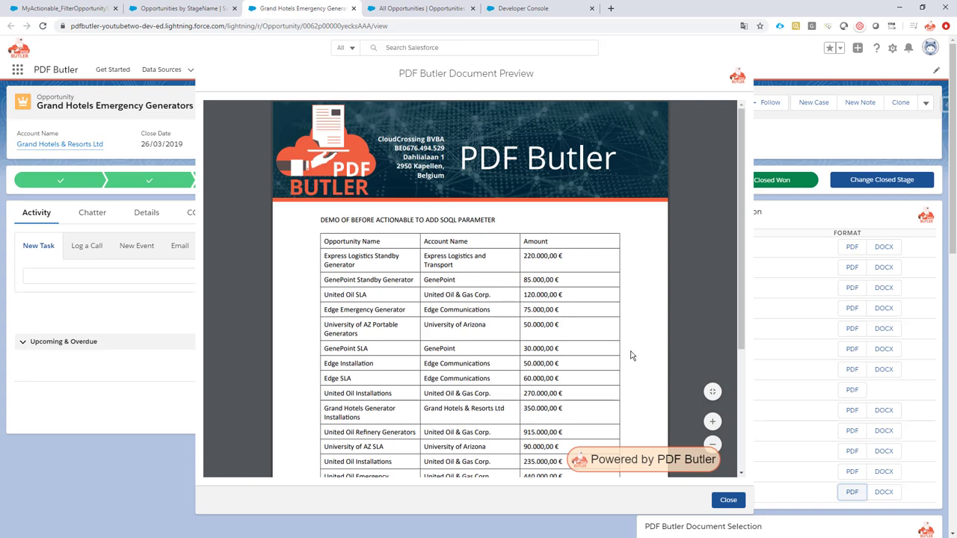
- Scroll through the Closed Won opportunities in the preview, close it, and return to All Opportunities
scroll(631, 355, down, 1)
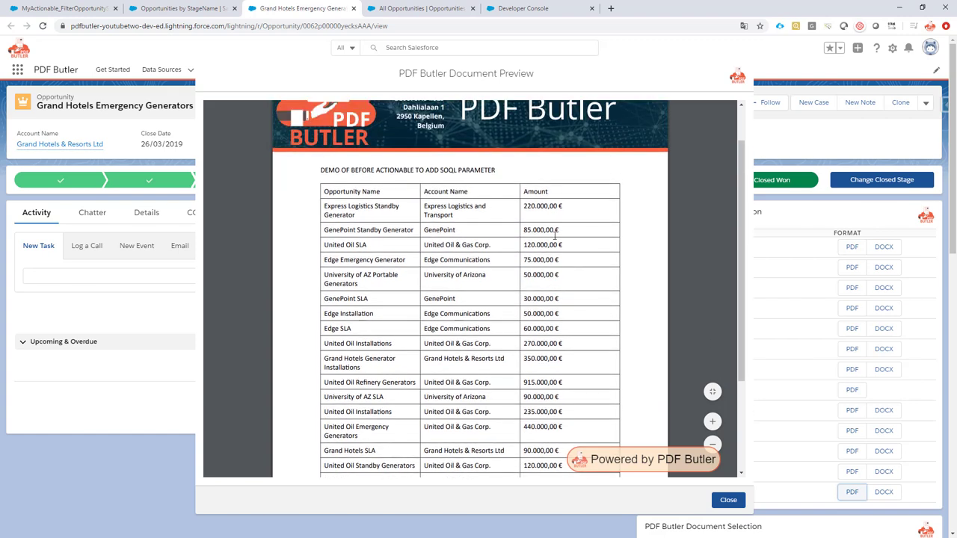
scroll(555, 236, down, 1)
click(727, 499)
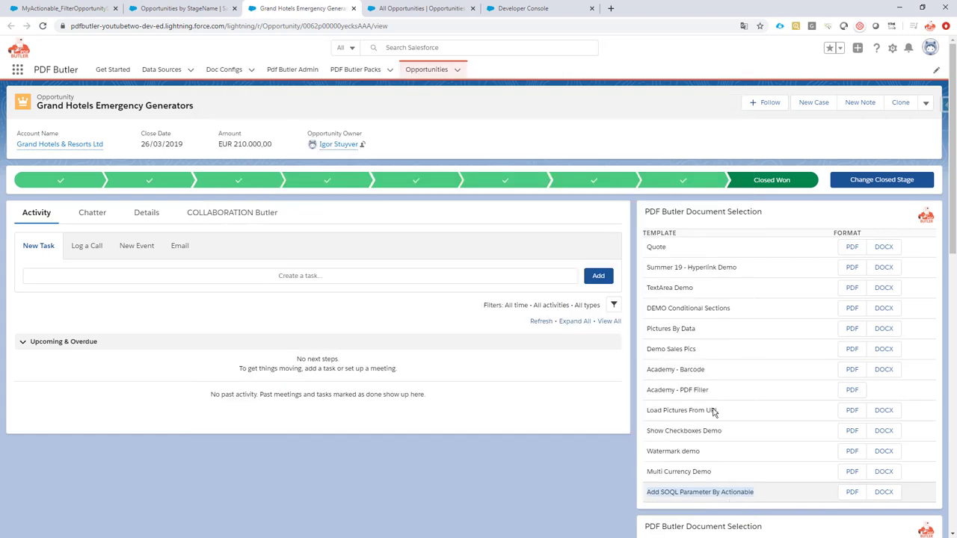
click(425, 9)
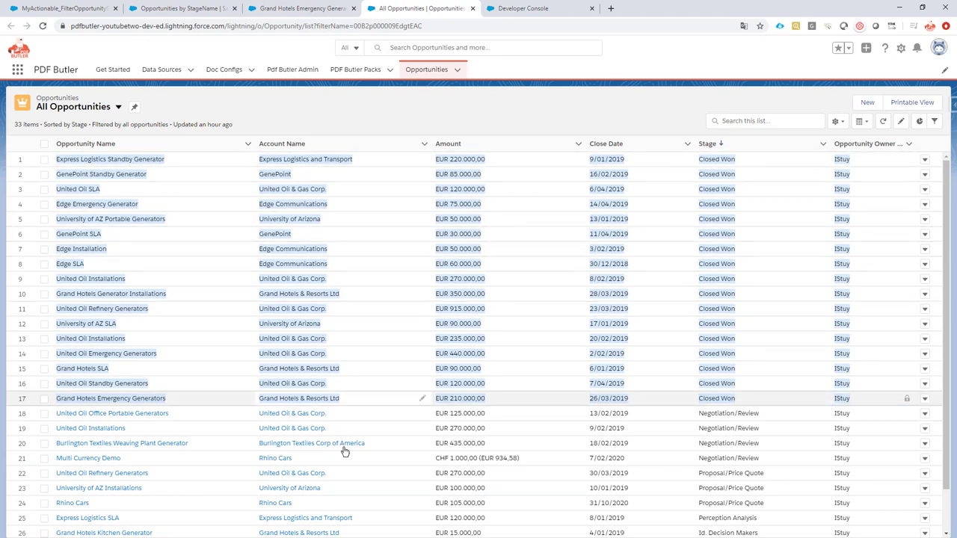
- Open United Oil Office Portable Generators in a new tab and generate its PDF showing four Negotiation/Review rows
scroll(620, 411, down, 1)
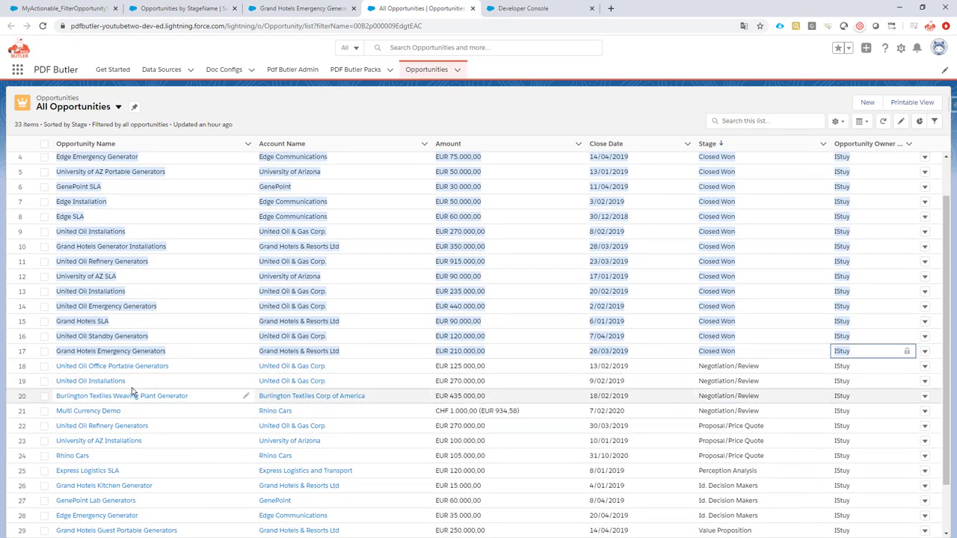
right_click(128, 366)
click(157, 374)
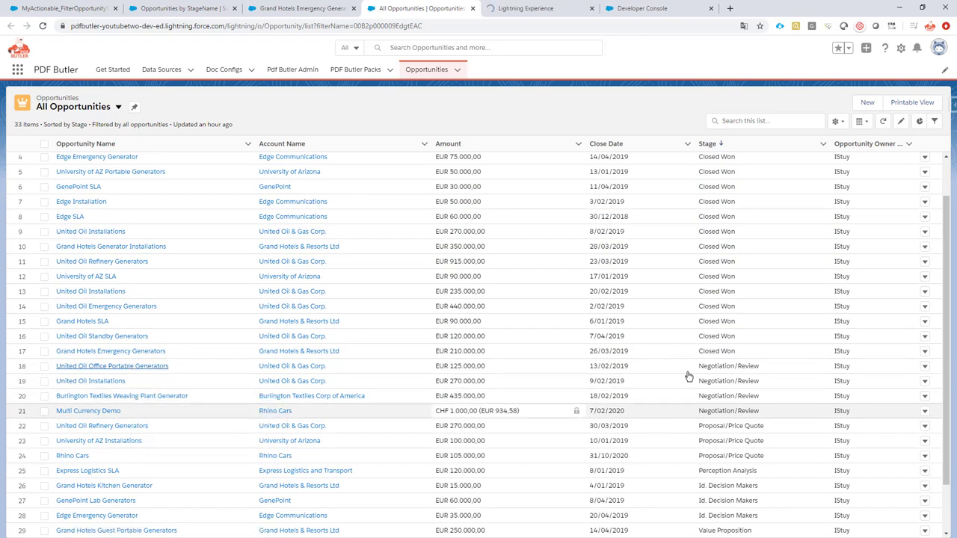
click(525, 8)
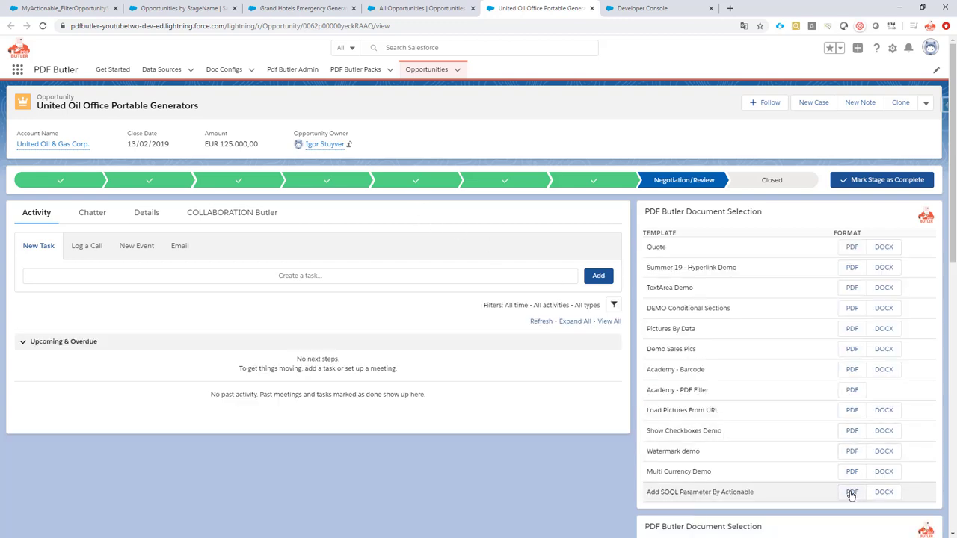
click(852, 491)
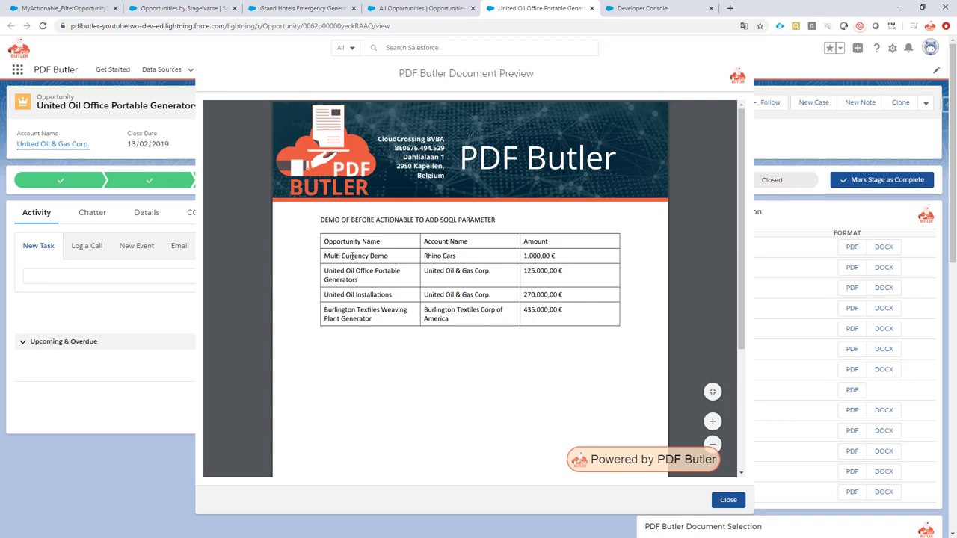
drag(352, 255, 577, 317)
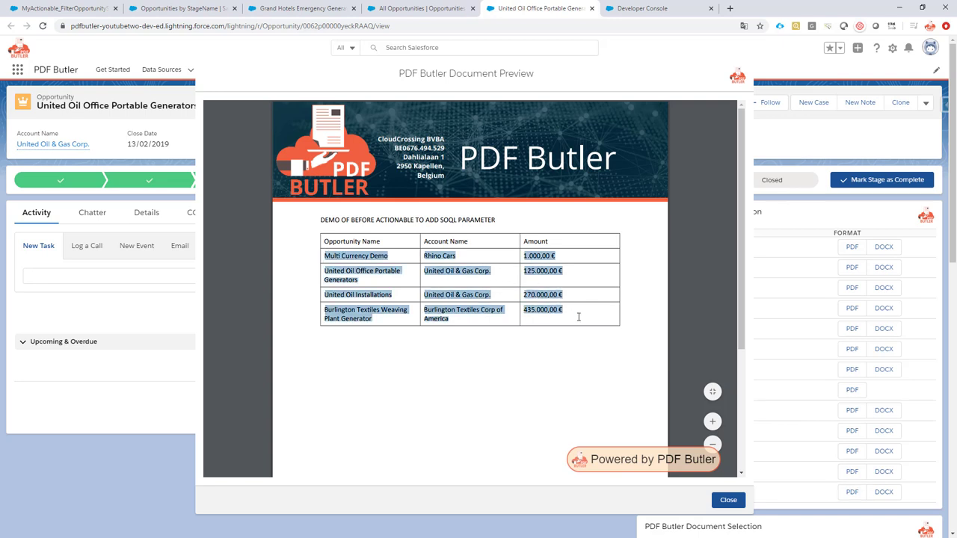
click(729, 499)
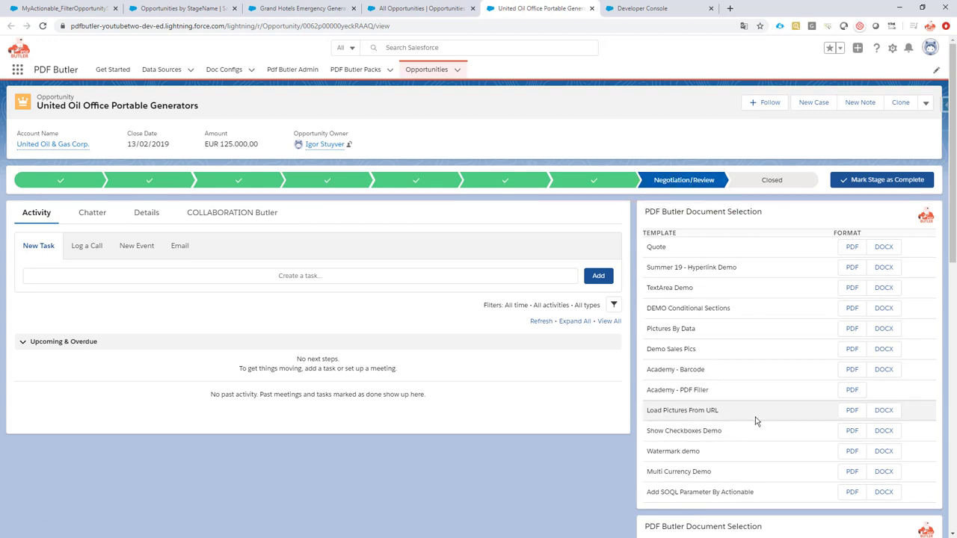
- Return to the Developer Console and highlight lines 10–11 holding the StageName query and 'OppStage' entry
click(639, 9)
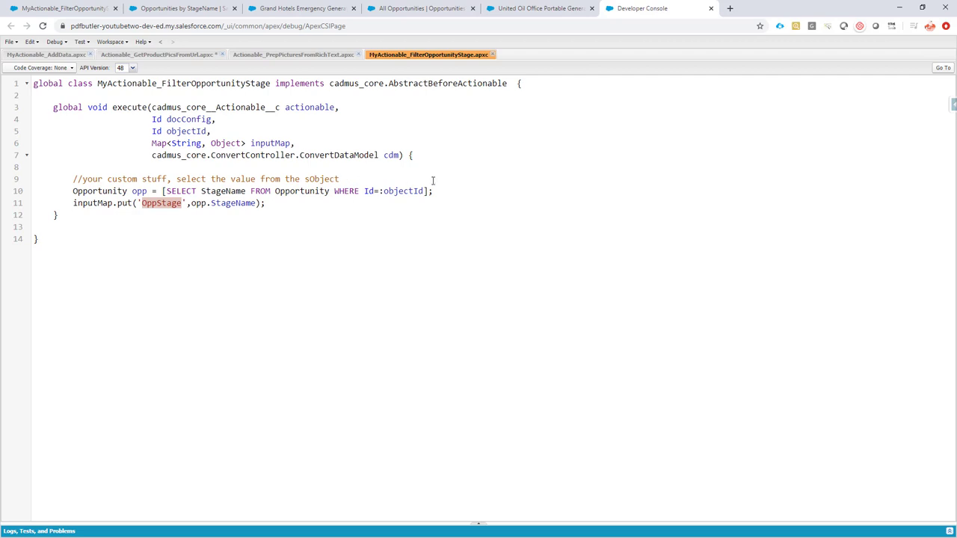
drag(432, 180, 450, 207)
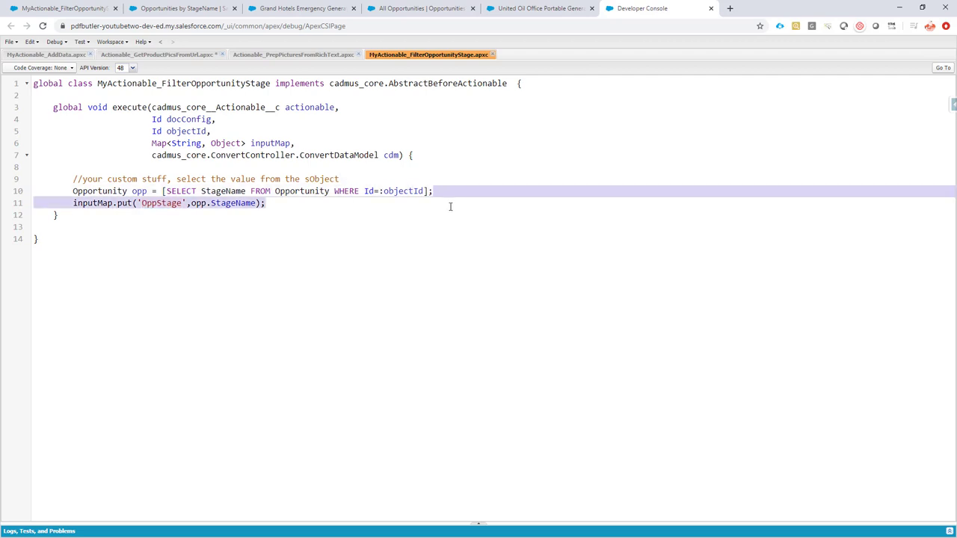